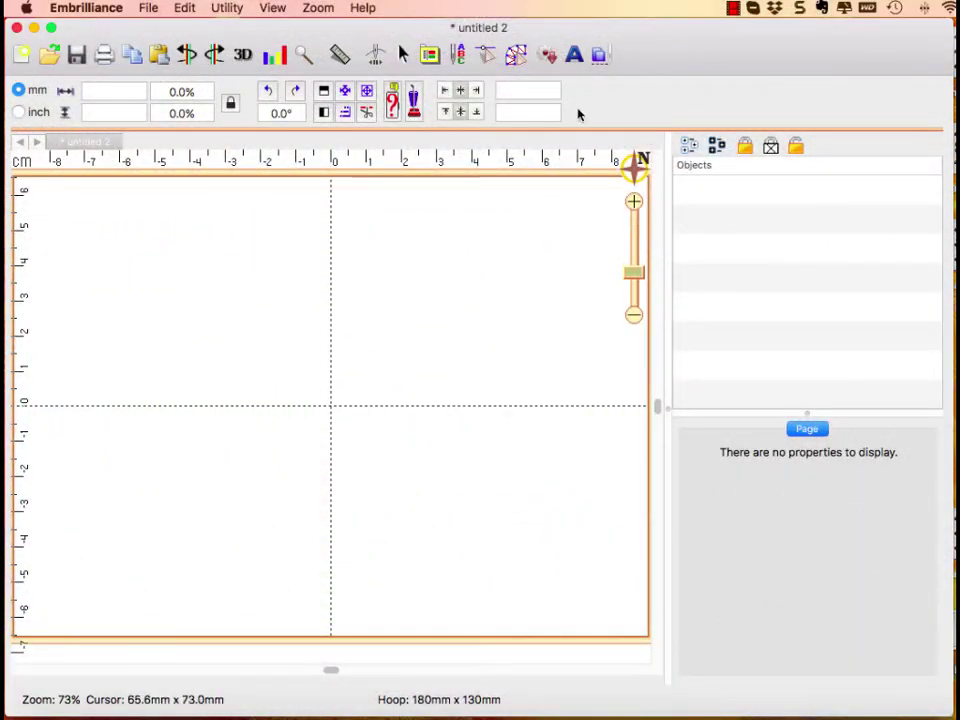
Step: Add an ABC lettering object, switch it to single-line text, and enlarge the settings area
{"action": "left_click", "coordinate": [578, 57]}
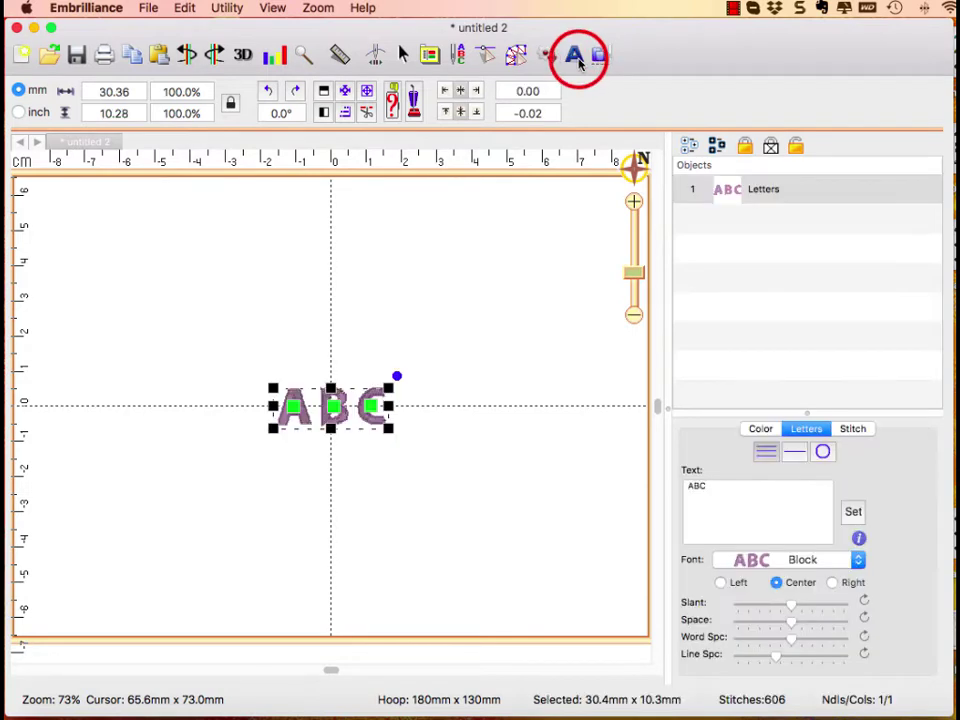
{"action": "left_click", "coordinate": [795, 456]}
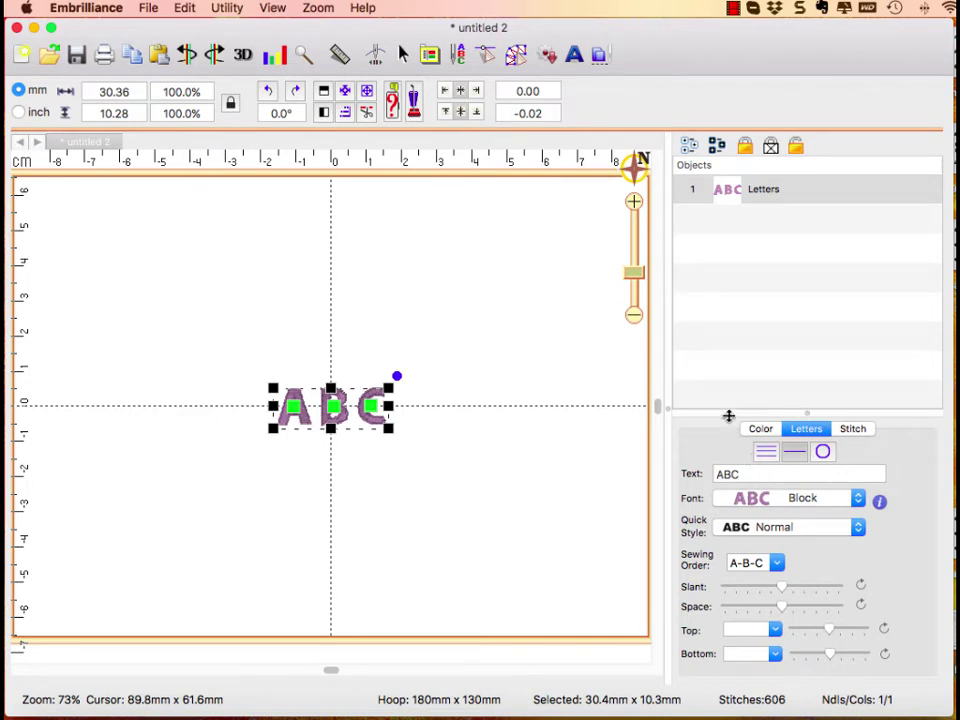
{"action": "mouse_move", "coordinate": [729, 412]}
{"action": "left_mouse_down"}
{"action": "mouse_move", "coordinate": [727, 371]}
{"action": "mouse_move", "coordinate": [731, 406]}
{"action": "left_mouse_up"}
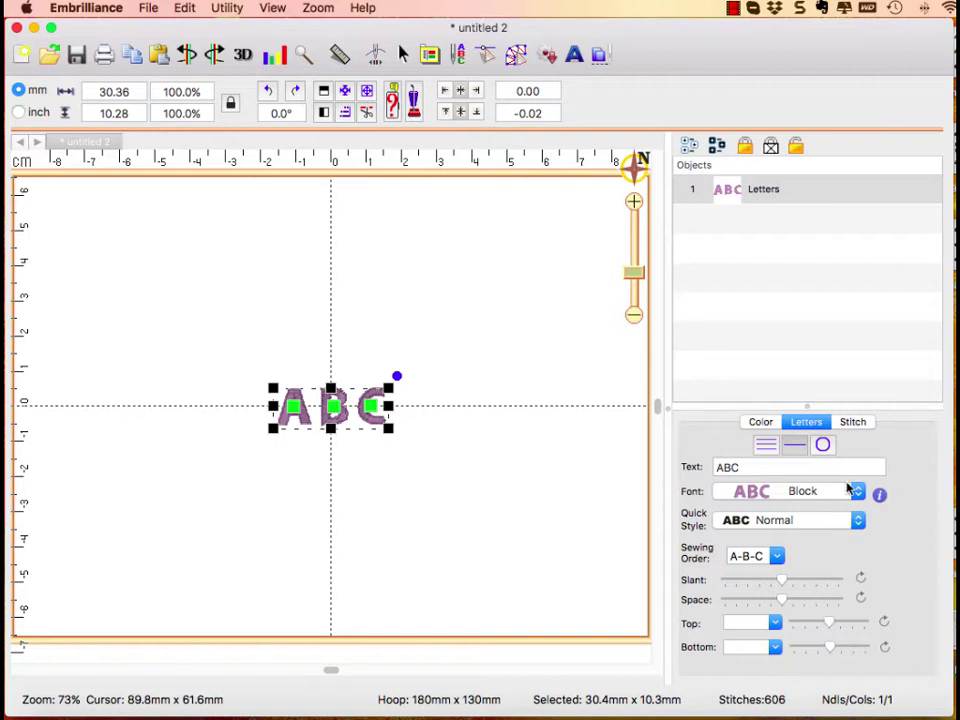
Step: Replace the ABC placeholder text with SAINTS
{"action": "double_click", "coordinate": [776, 464]}
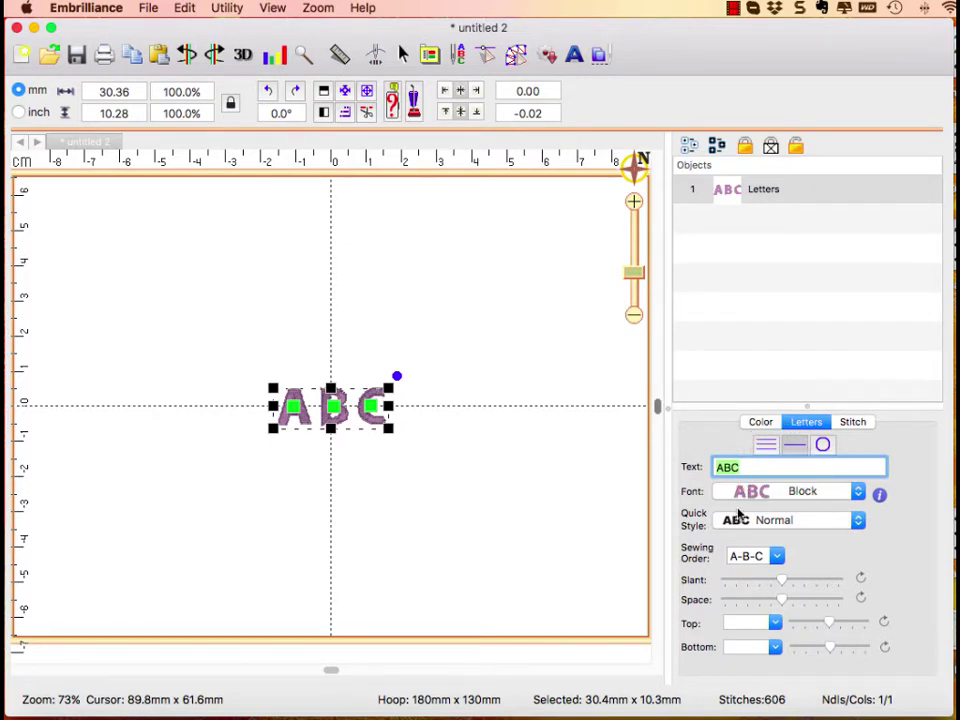
{"action": "type", "text": "SAINTS"}
{"action": "key", "text": "Return"}
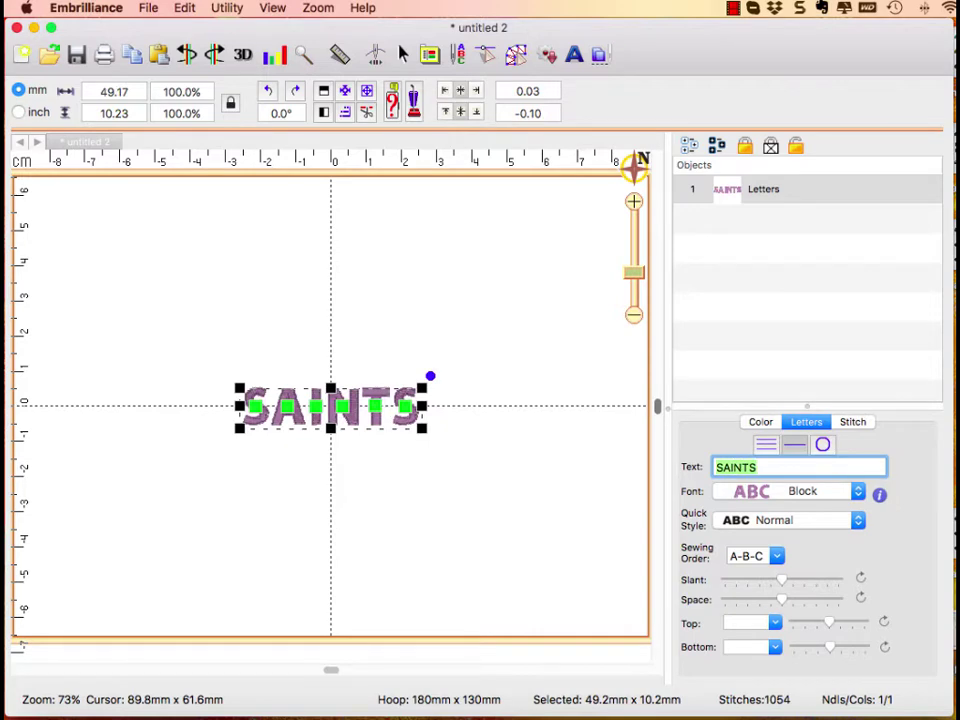
Step: Set SAINTS in the I2SVarsity 0_75in varsity font
{"action": "left_click", "coordinate": [852, 520]}
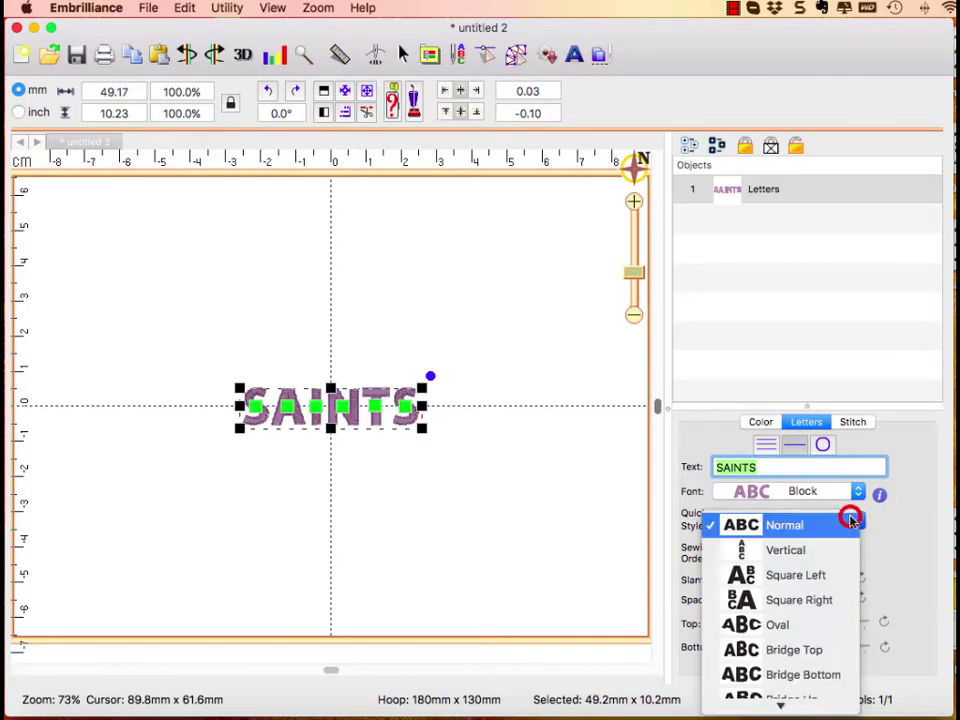
{"action": "left_click", "coordinate": [853, 493]}
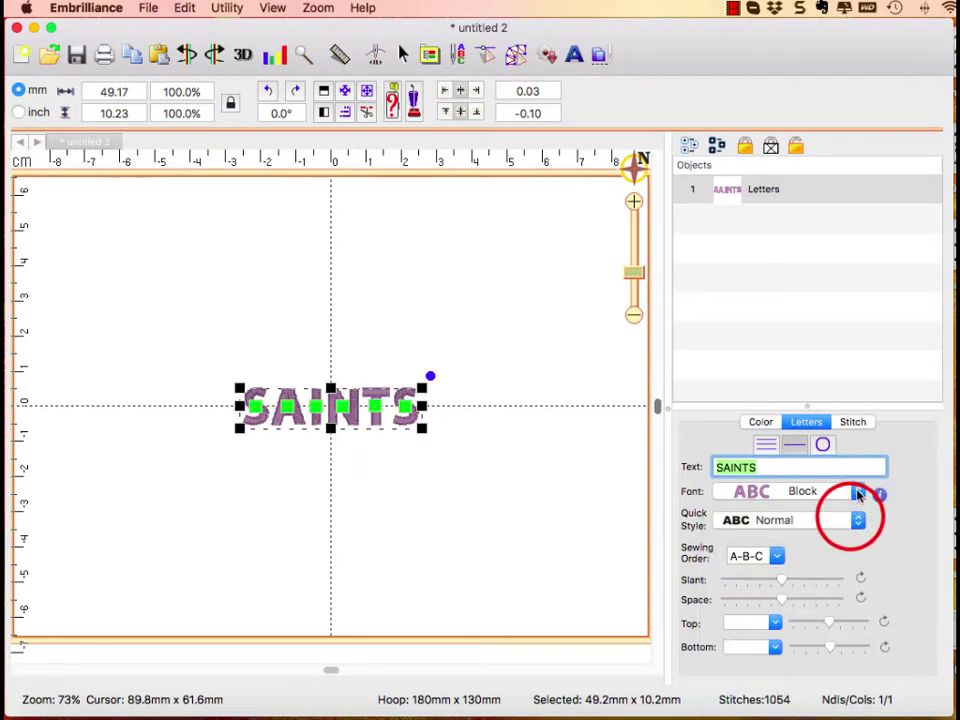
{"action": "left_click", "coordinate": [857, 495]}
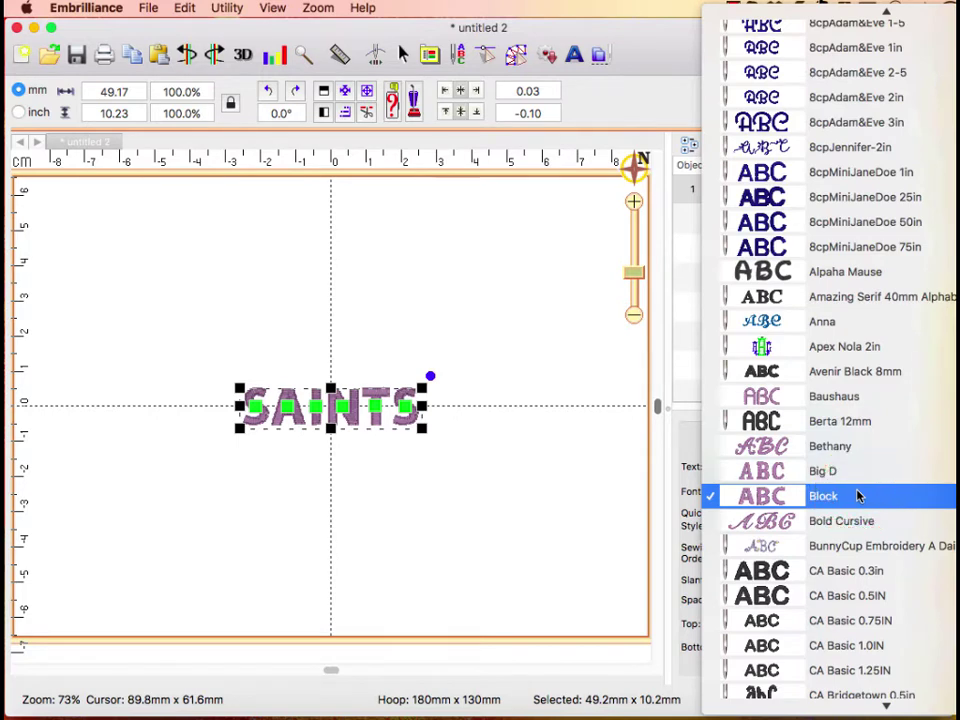
{"action": "key", "text": "i"}
{"action": "scroll", "coordinate": [857, 495], "scroll_direction": "down", "scroll_amount": 10}
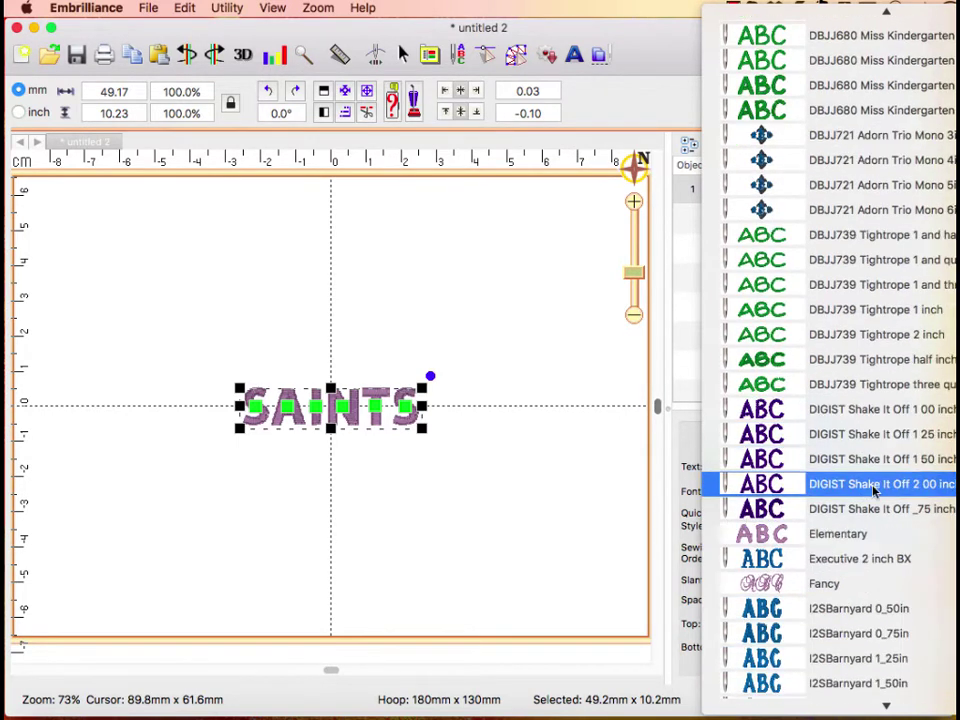
{"action": "scroll", "coordinate": [873, 490], "scroll_direction": "down", "scroll_amount": 9}
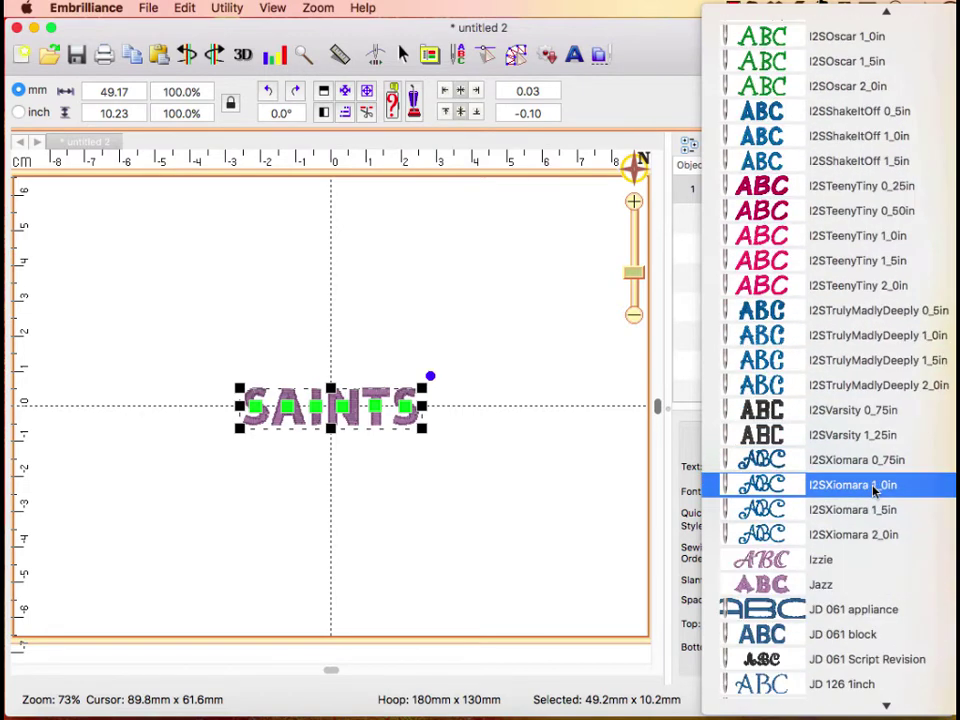
{"action": "left_click", "coordinate": [857, 417]}
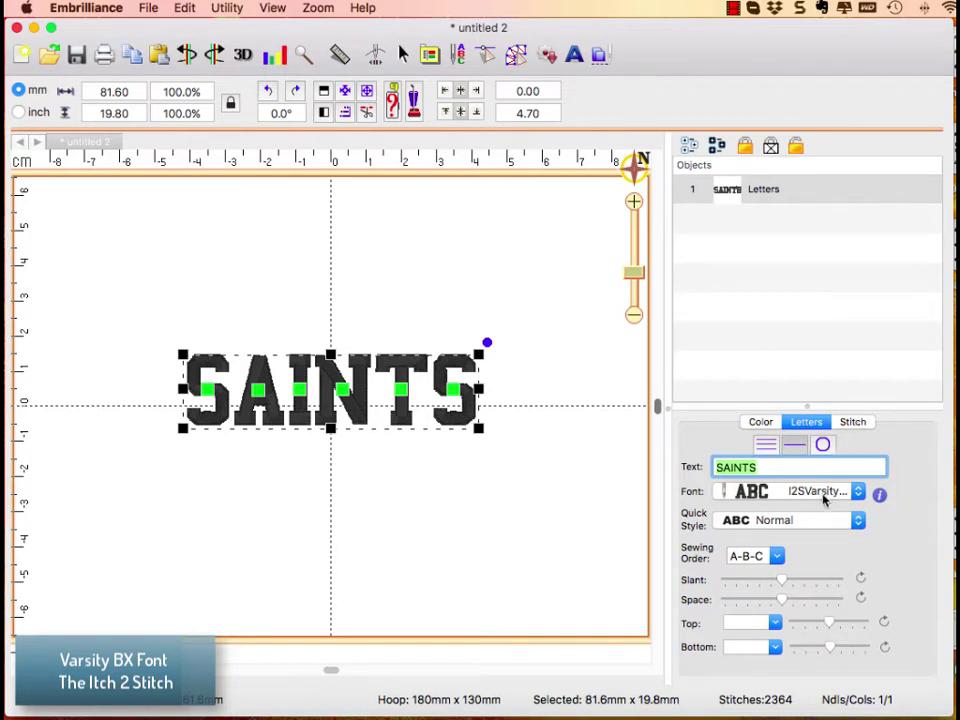
Step: Stack SAINTS vertically with tighter letter spacing and move it to the hoop's left edge
{"action": "left_click", "coordinate": [818, 524]}
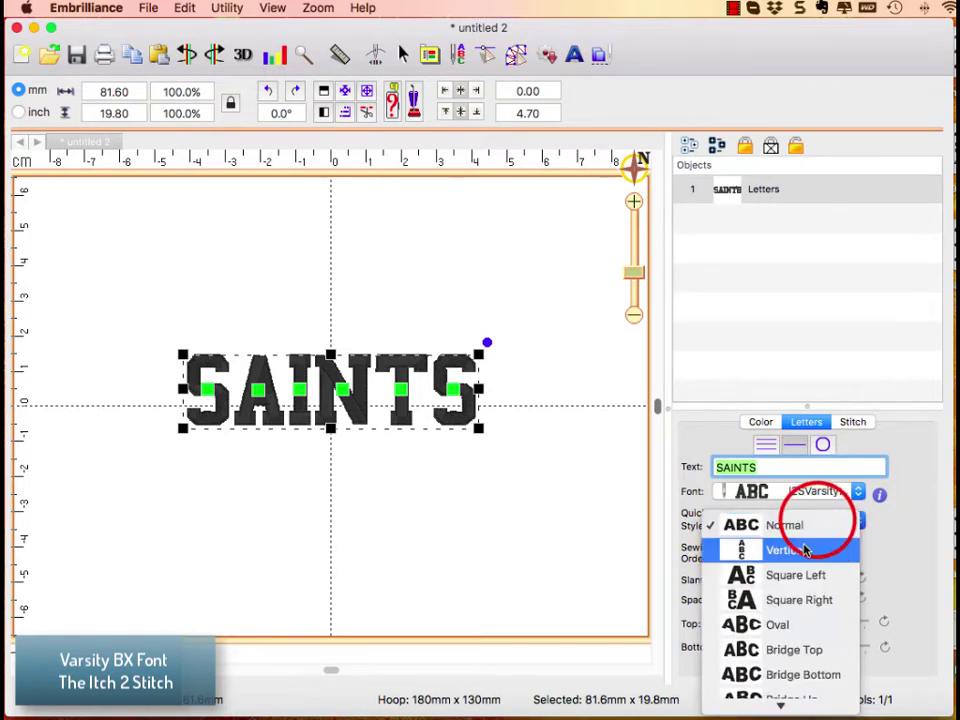
{"action": "left_click", "coordinate": [805, 551]}
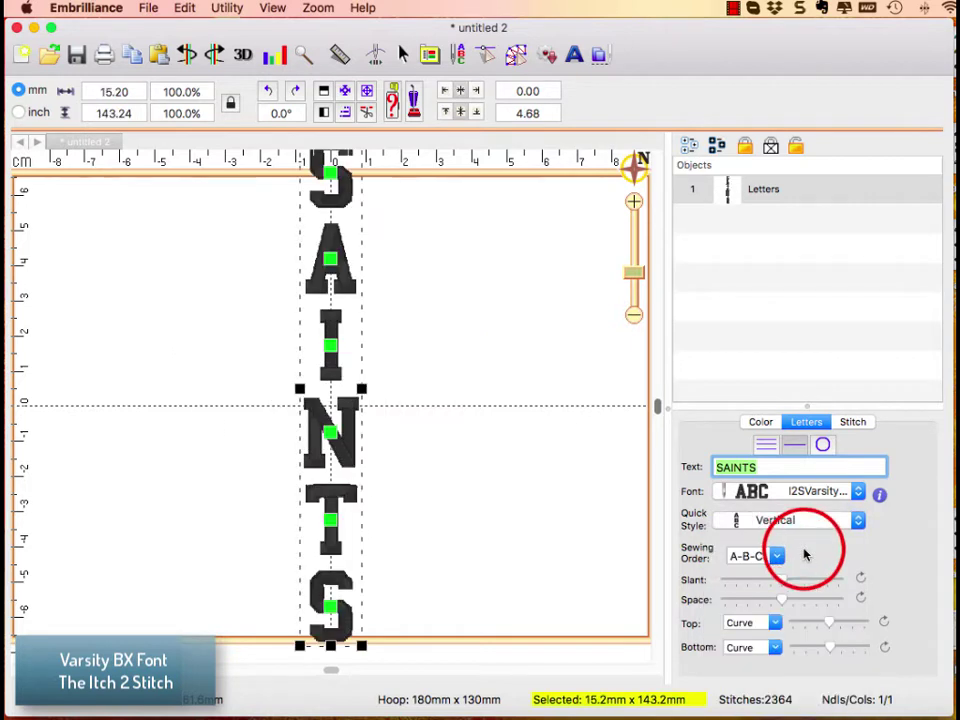
{"action": "left_click", "coordinate": [781, 600]}
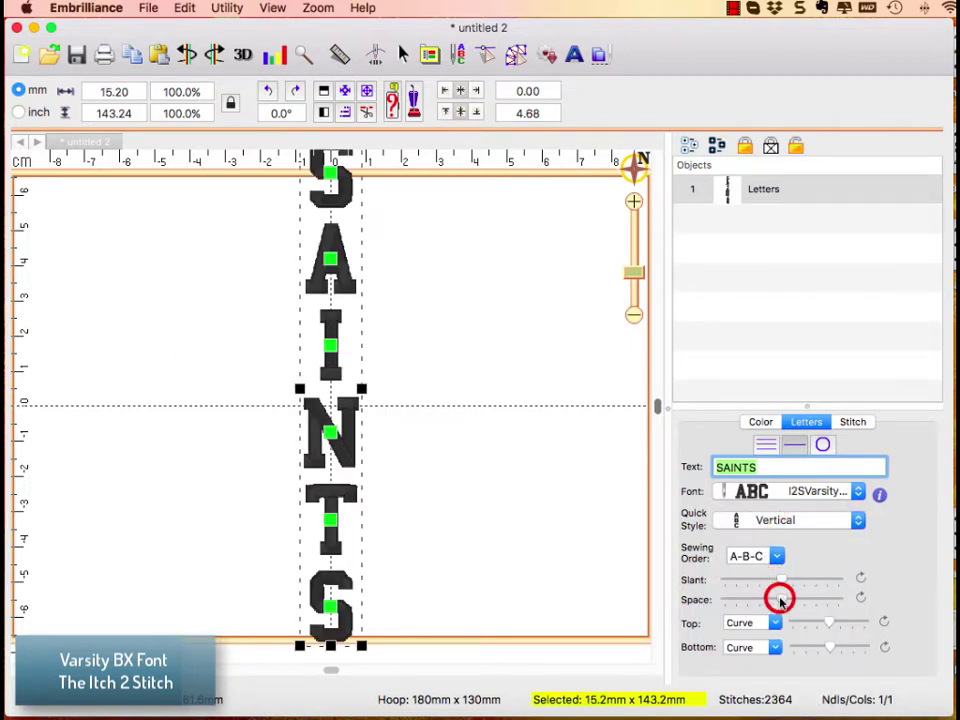
{"action": "left_click_drag", "start_coordinate": [781, 600], "coordinate": [759, 601]}
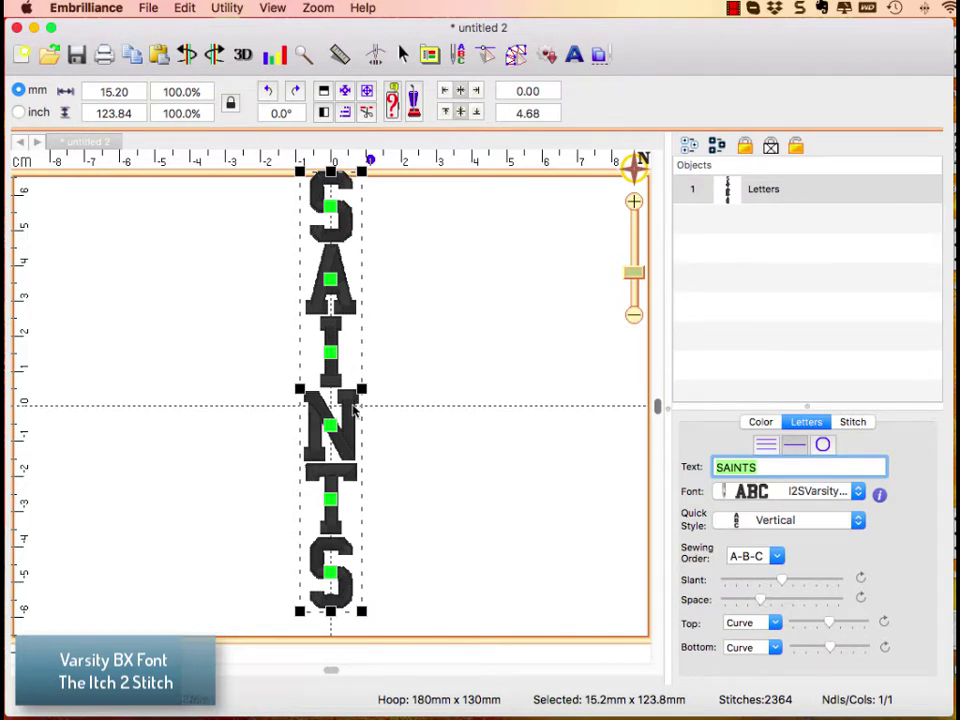
{"action": "left_click_drag", "start_coordinate": [312, 413], "coordinate": [103, 430]}
{"action": "left_click", "coordinate": [216, 482]}
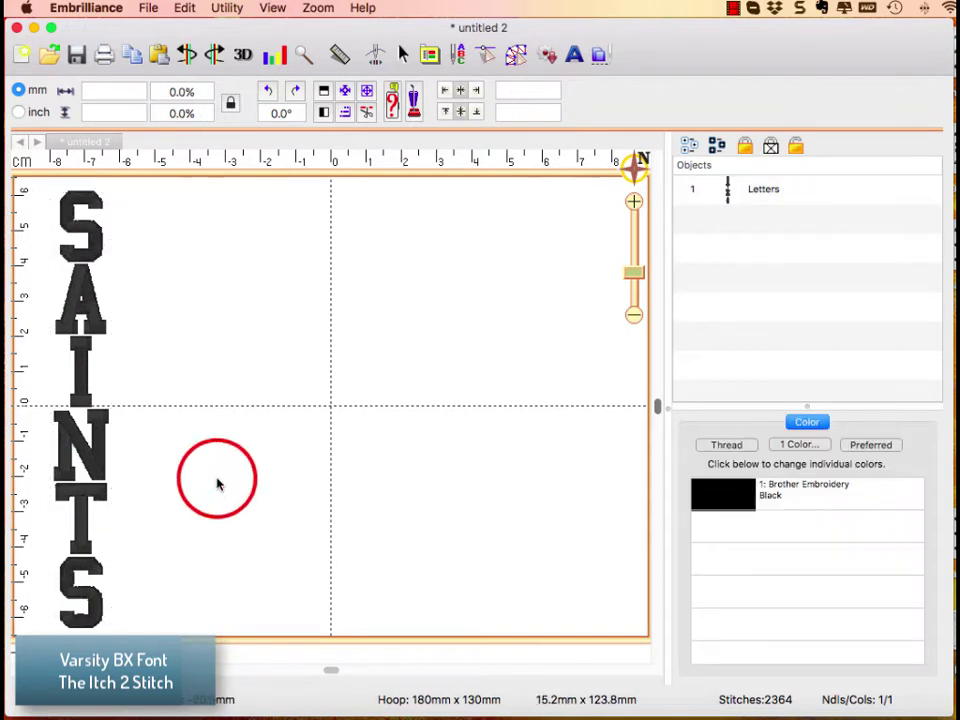
Step: Add a second ABC lettering in Normal style with default letter spacing, then reselect it
{"action": "left_click", "coordinate": [575, 55]}
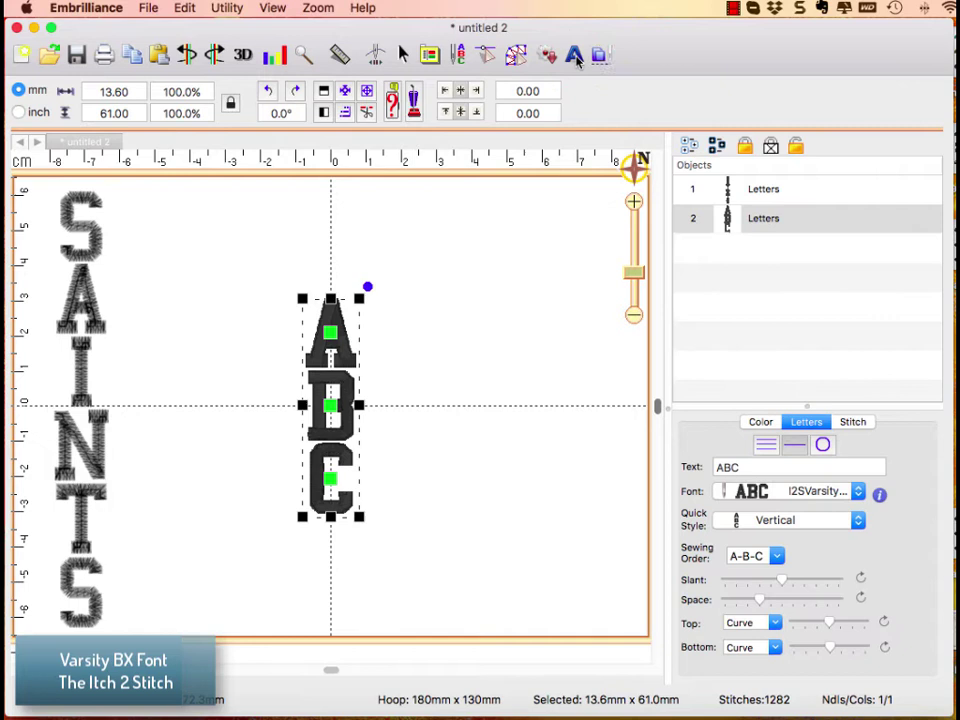
{"action": "left_click", "coordinate": [770, 527]}
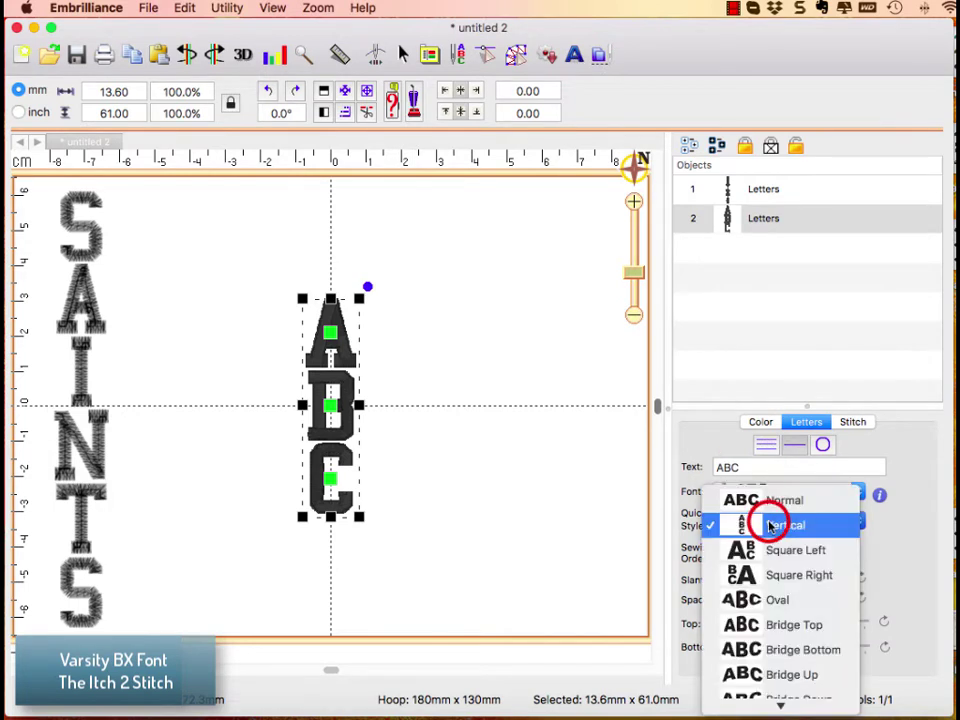
{"action": "left_click", "coordinate": [760, 499]}
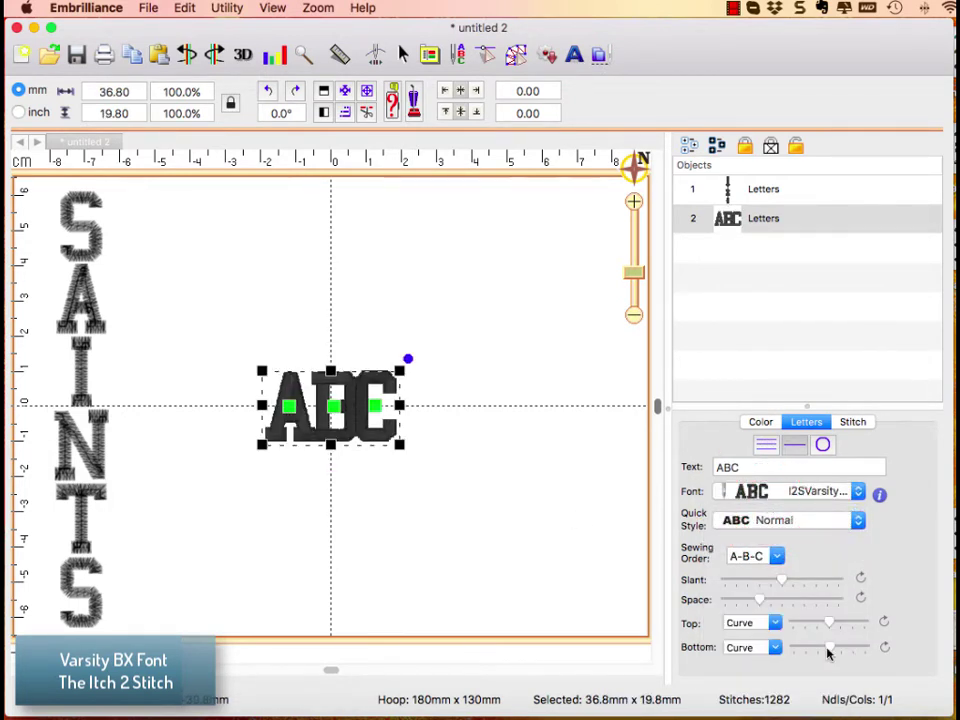
{"action": "left_click", "coordinate": [860, 598]}
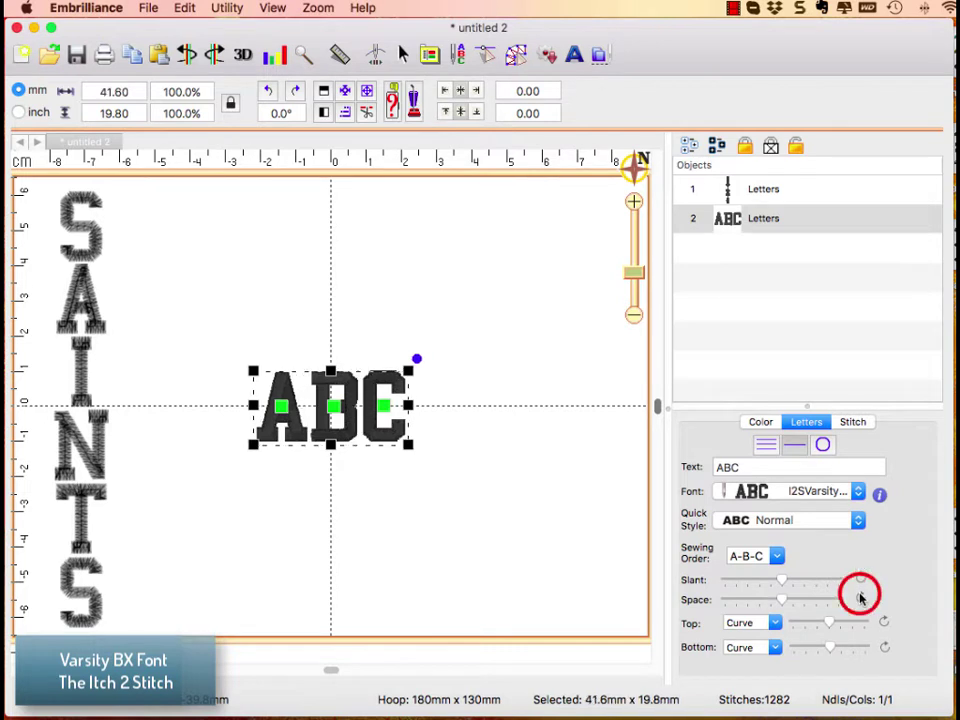
{"action": "left_click", "coordinate": [499, 489]}
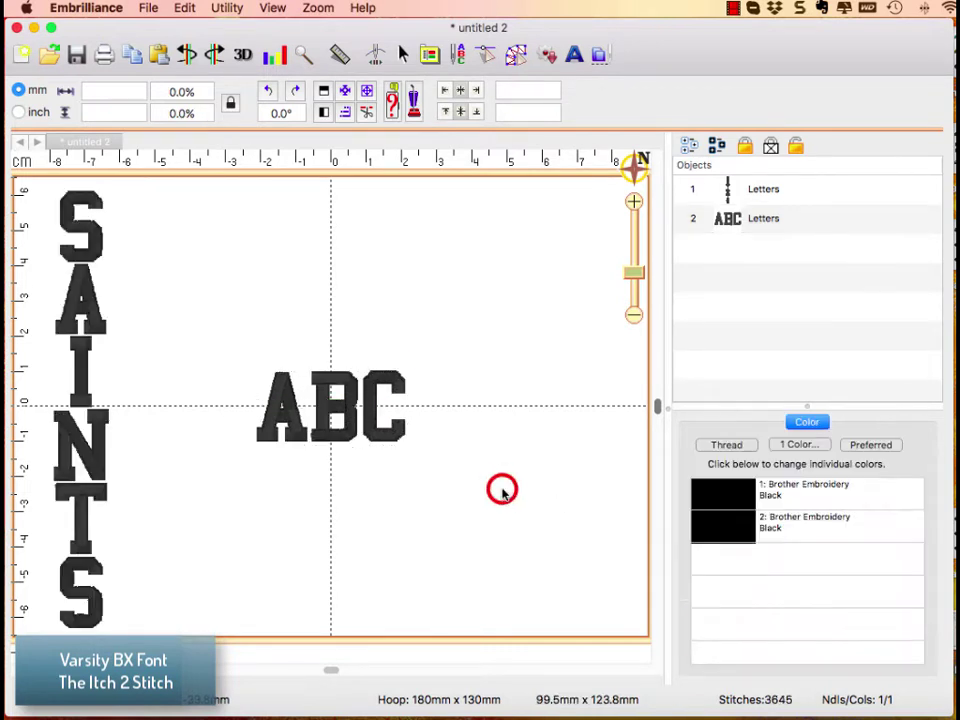
{"action": "left_click", "coordinate": [388, 437]}
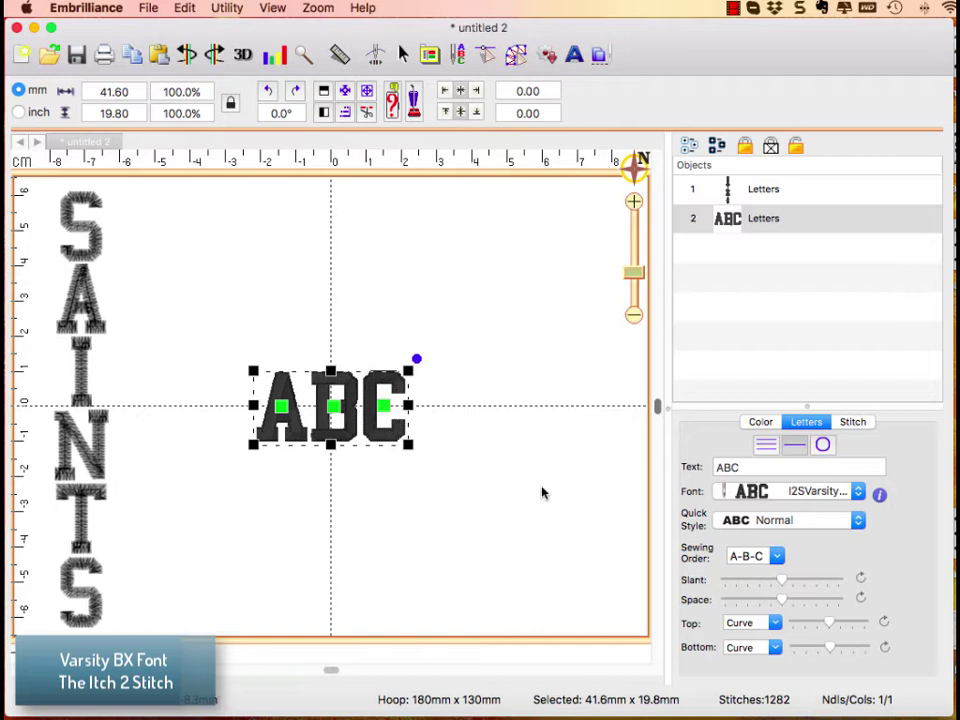
Step: Change the second lettering's text to COACH P
{"action": "double_click", "coordinate": [740, 464]}
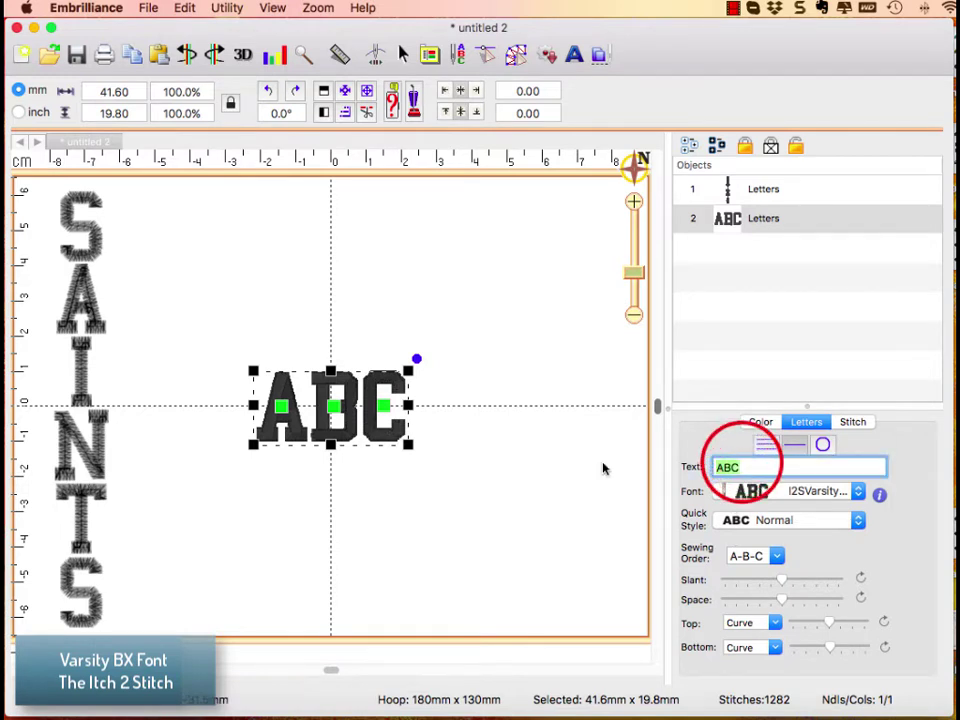
{"action": "type", "text": "COACH P"}
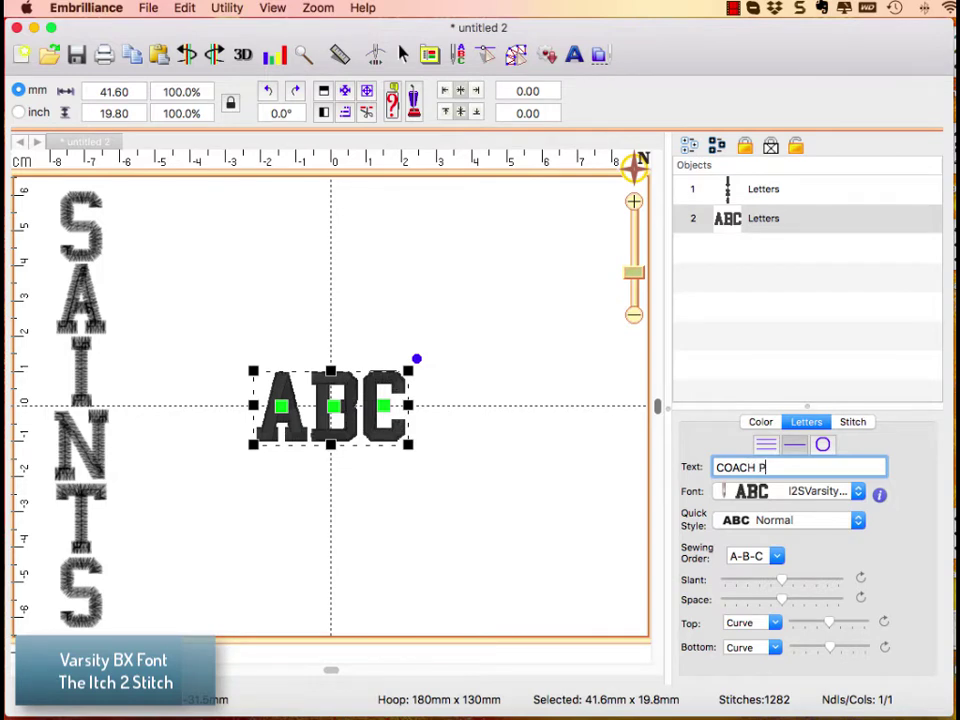
{"action": "key", "text": "Return"}
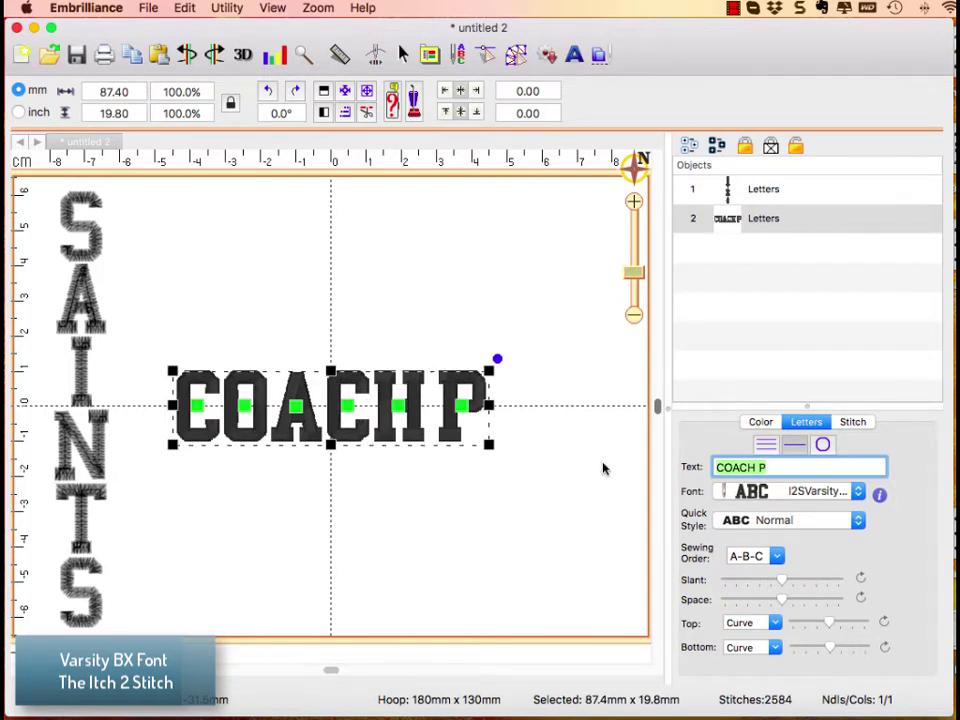
Step: Switch COACH P to I2SVarsity 1_25in and move it up near the hoop top
{"action": "left_click", "coordinate": [845, 491]}
{"action": "left_click", "coordinate": [845, 520]}
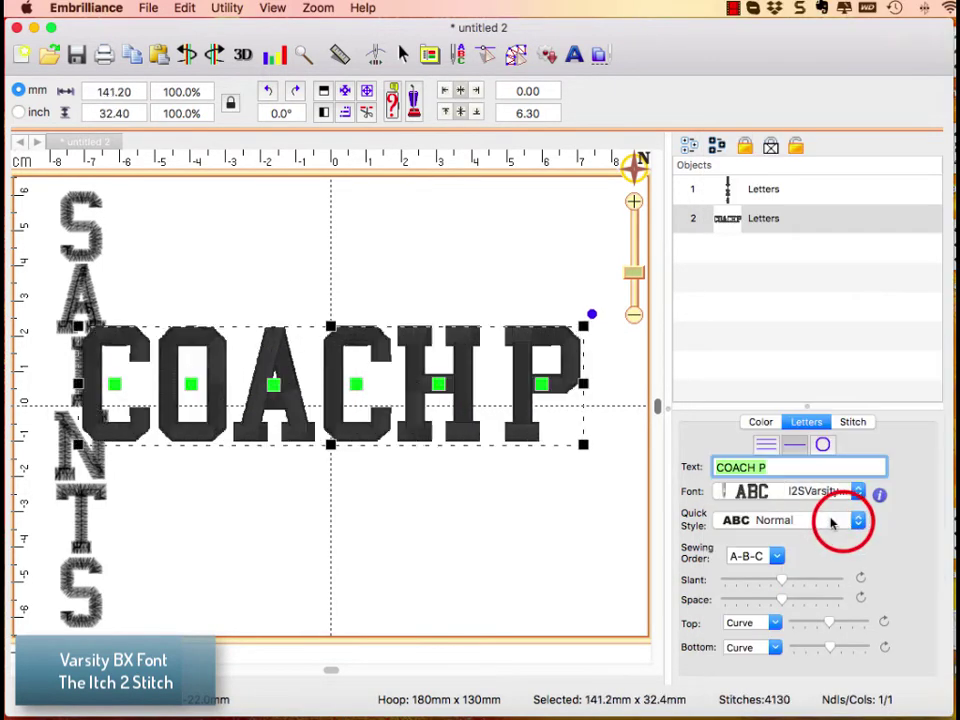
{"action": "left_click_drag", "start_coordinate": [460, 425], "coordinate": [497, 337]}
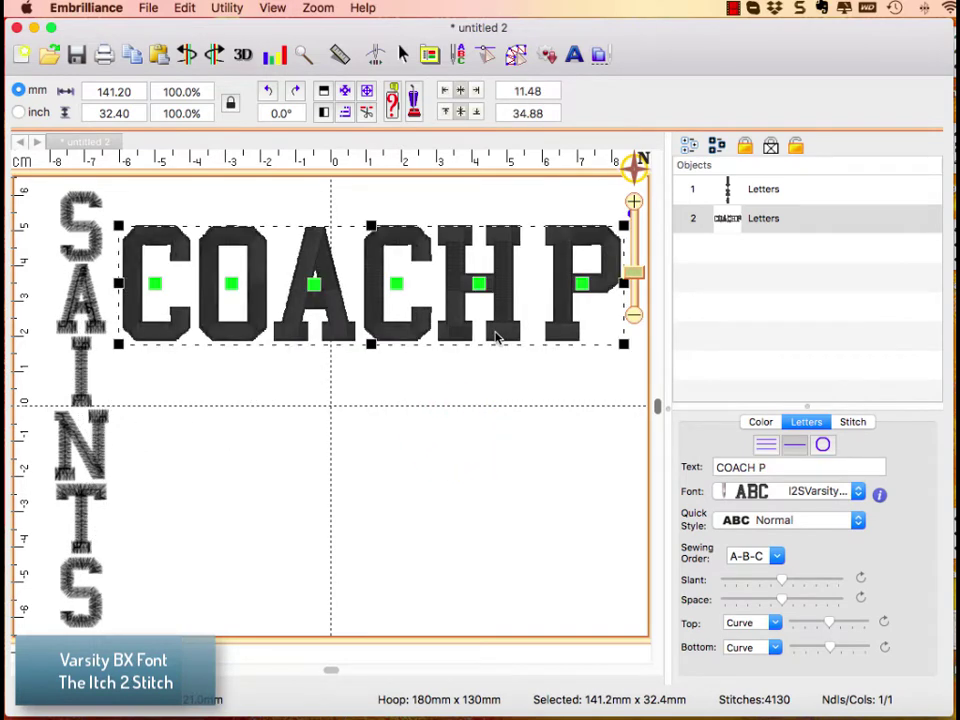
{"action": "left_click", "coordinate": [800, 522]}
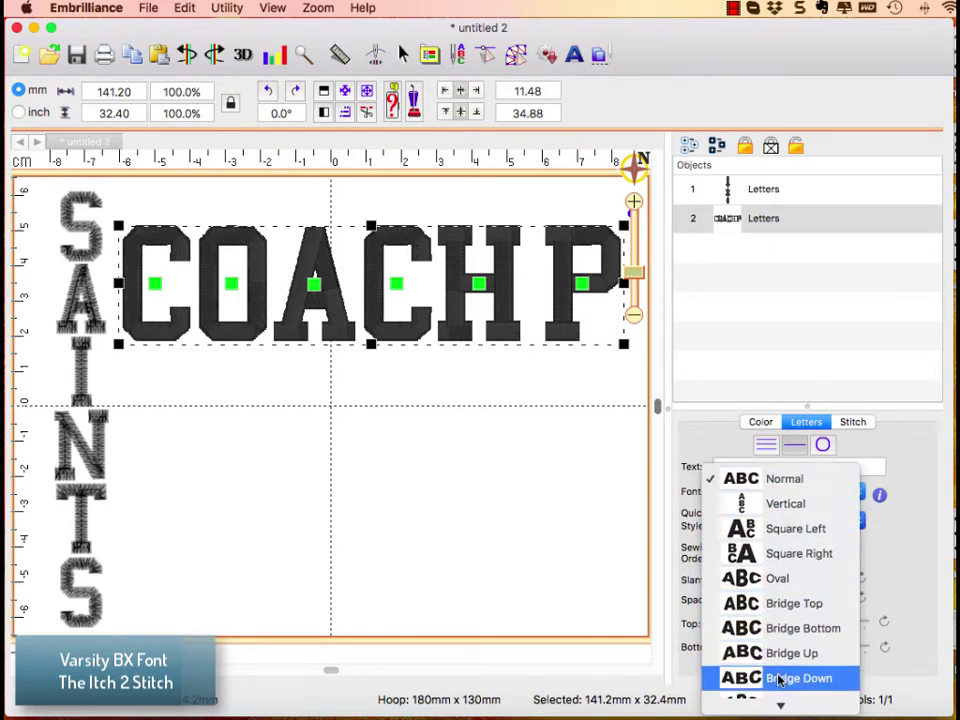
Step: Shape COACH P as a Bridge Down arc and adjust its top and bottom curves
{"action": "left_click", "coordinate": [779, 680]}
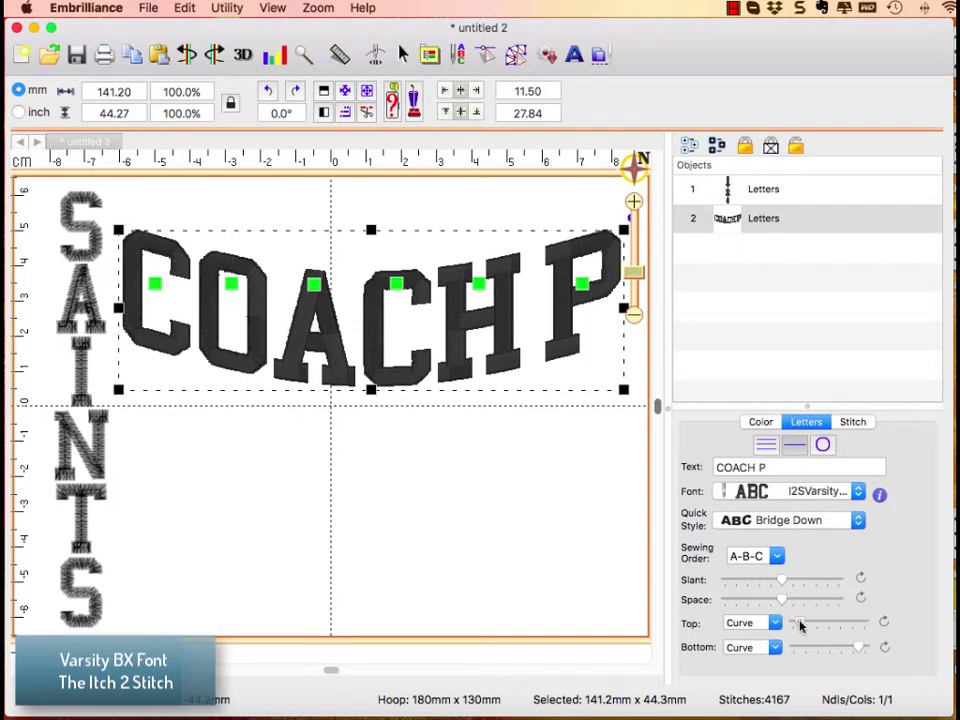
{"action": "mouse_move", "coordinate": [800, 624]}
{"action": "left_mouse_down"}
{"action": "mouse_move", "coordinate": [823, 617]}
{"action": "mouse_move", "coordinate": [801, 619]}
{"action": "left_mouse_up"}
{"action": "left_click_drag", "start_coordinate": [859, 649], "coordinate": [808, 651]}
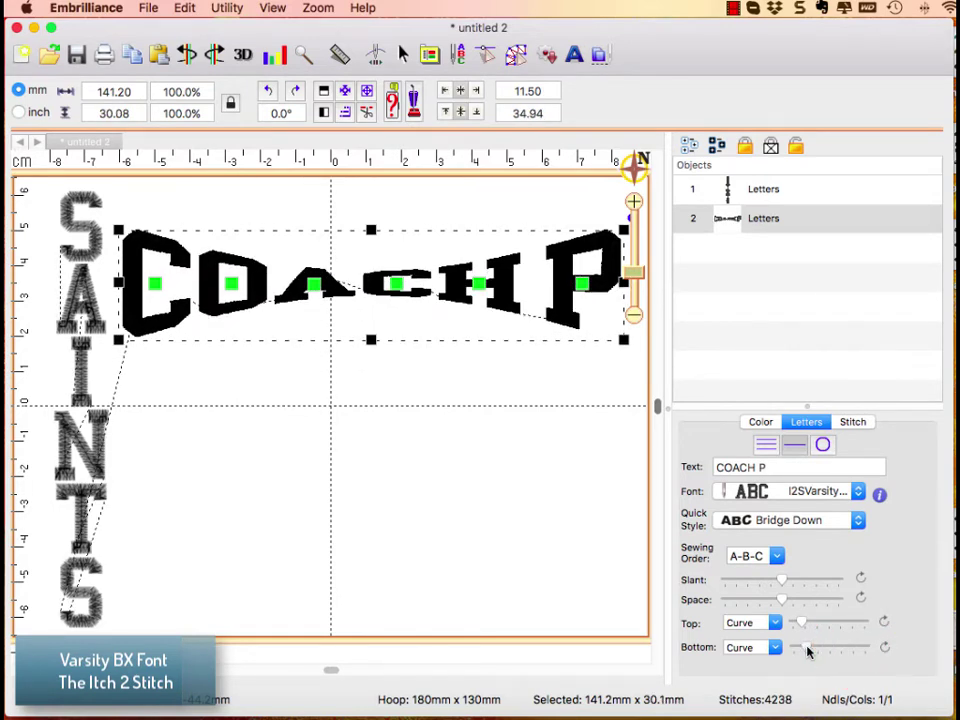
{"action": "left_click", "coordinate": [800, 622]}
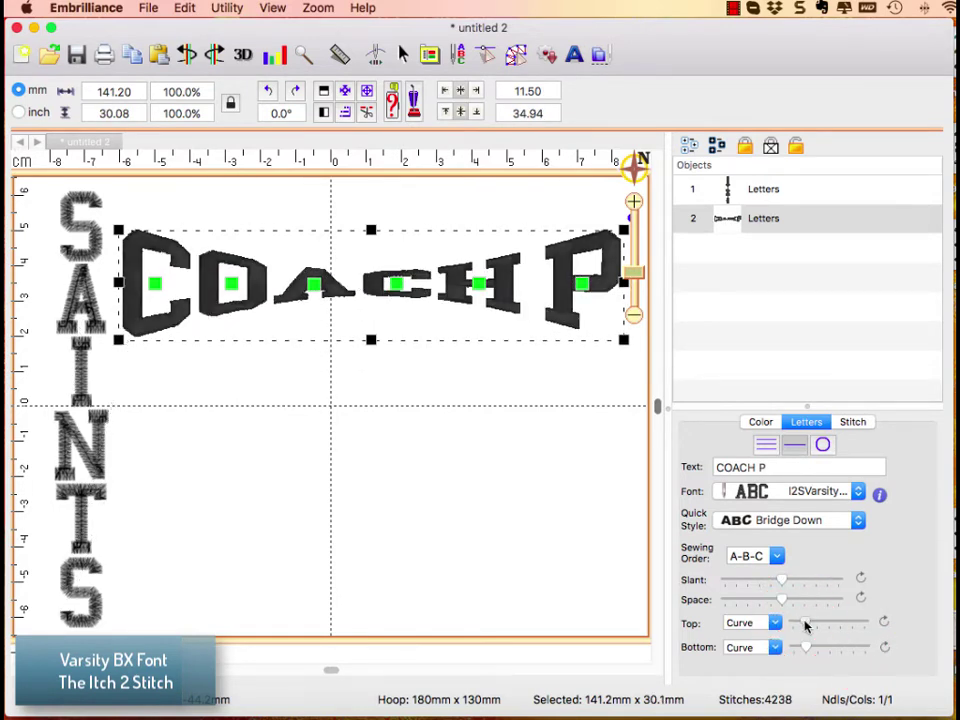
{"action": "left_click", "coordinate": [525, 400]}
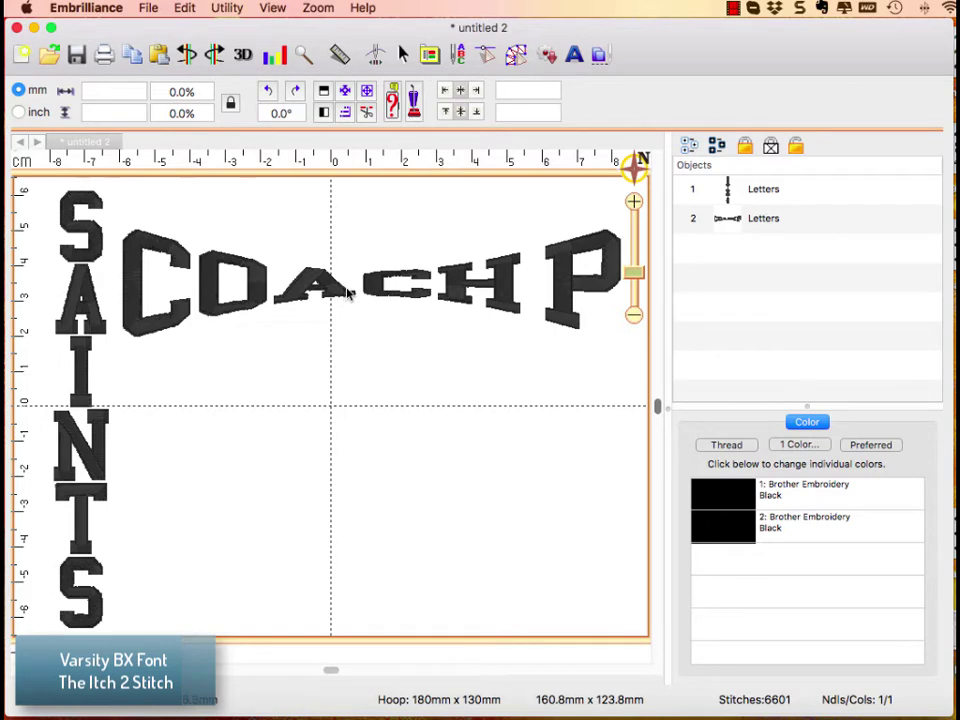
Step: Tighten COACH P's letter spacing slightly, to 137.1 × 30.1 mm
{"action": "left_click", "coordinate": [572, 323]}
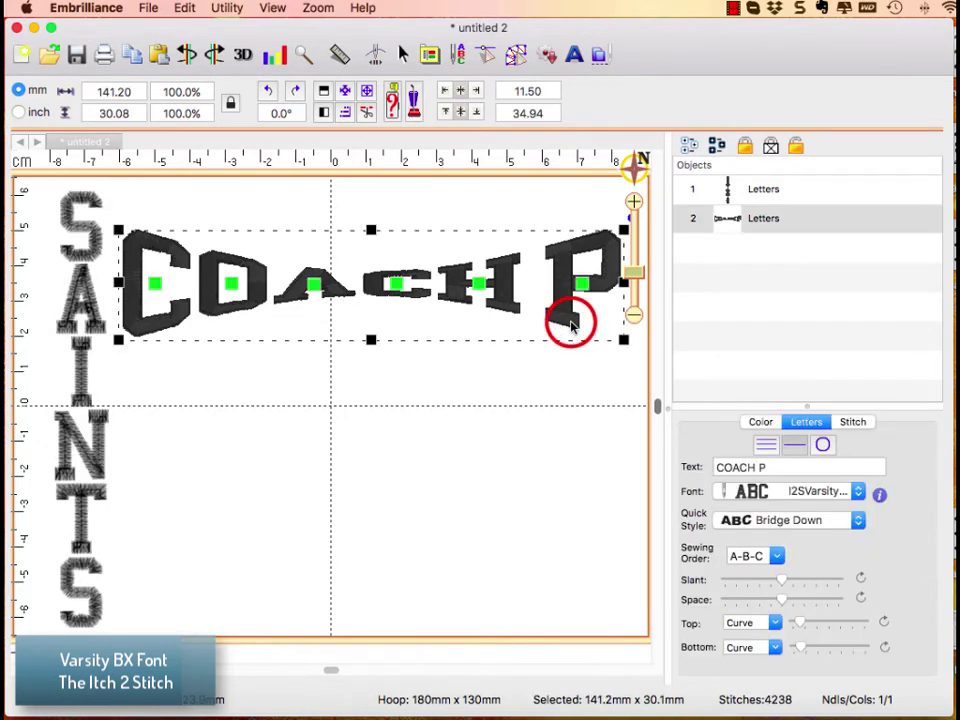
{"action": "left_click_drag", "start_coordinate": [782, 602], "coordinate": [776, 603]}
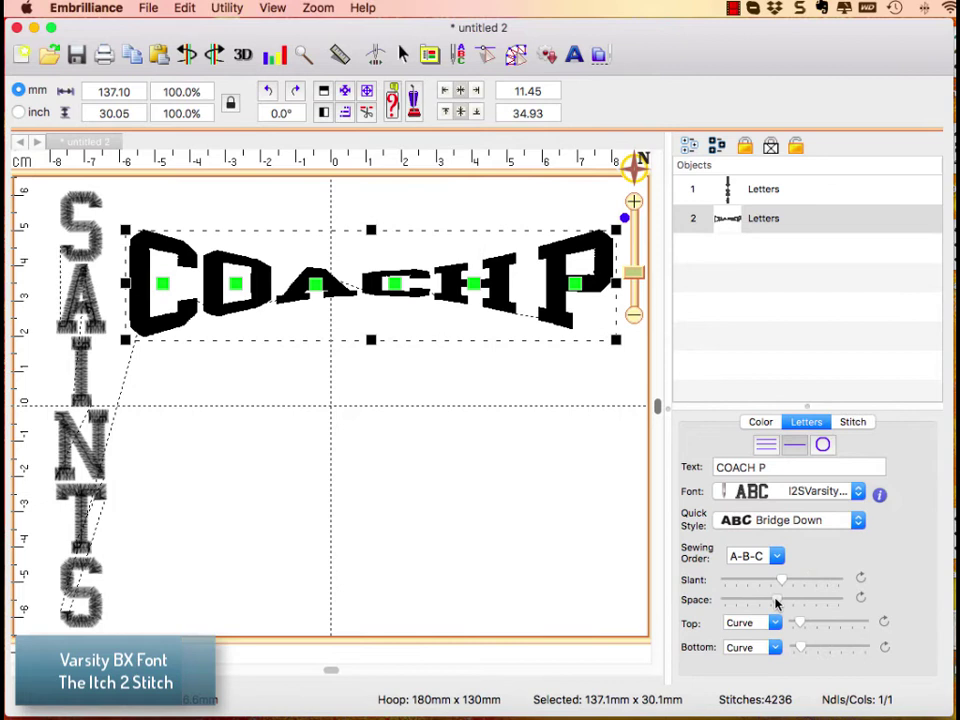
{"action": "left_click", "coordinate": [576, 548]}
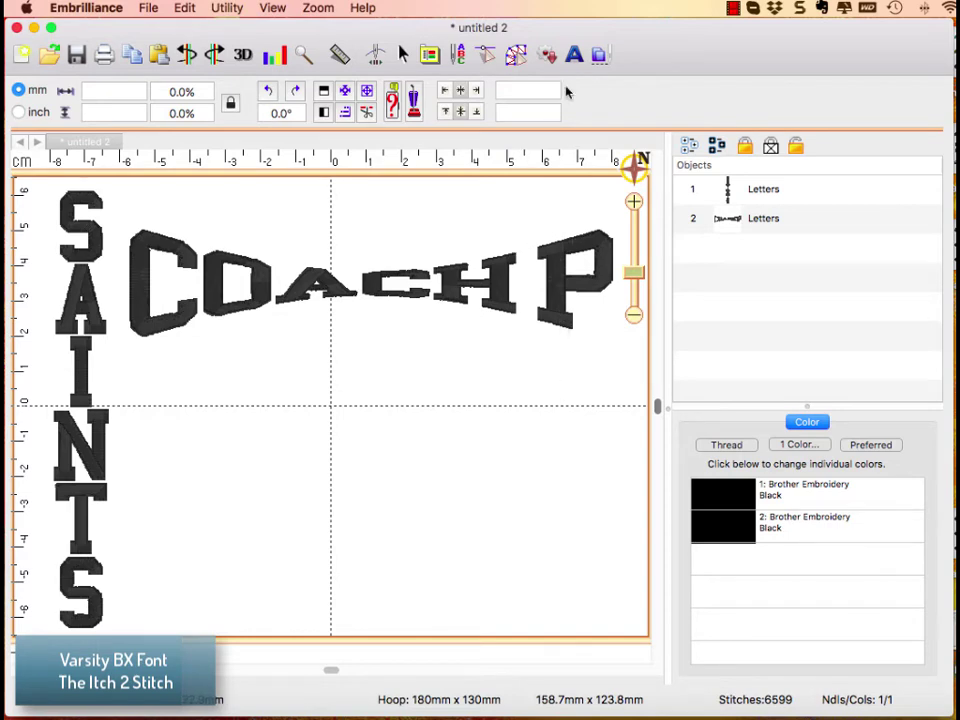
Step: Add a third lettering object in straight Normal style
{"action": "left_click", "coordinate": [574, 55]}
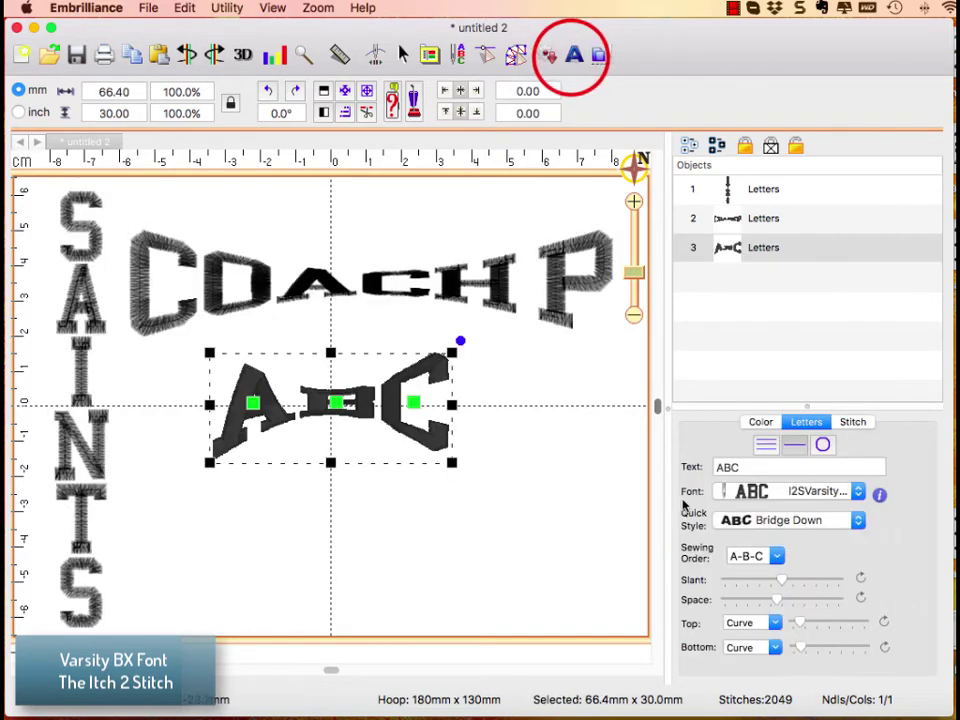
{"action": "left_click", "coordinate": [789, 521]}
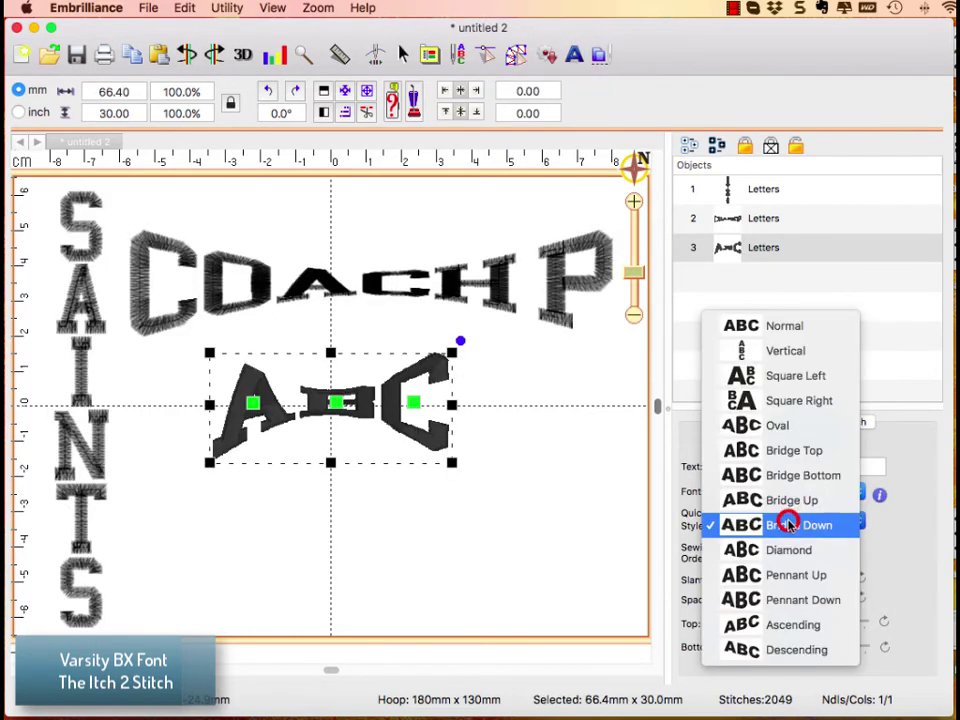
{"action": "left_click", "coordinate": [775, 338]}
Step: Change the new lettering's text to 2018 with default letter spacing
{"action": "double_click", "coordinate": [735, 467]}
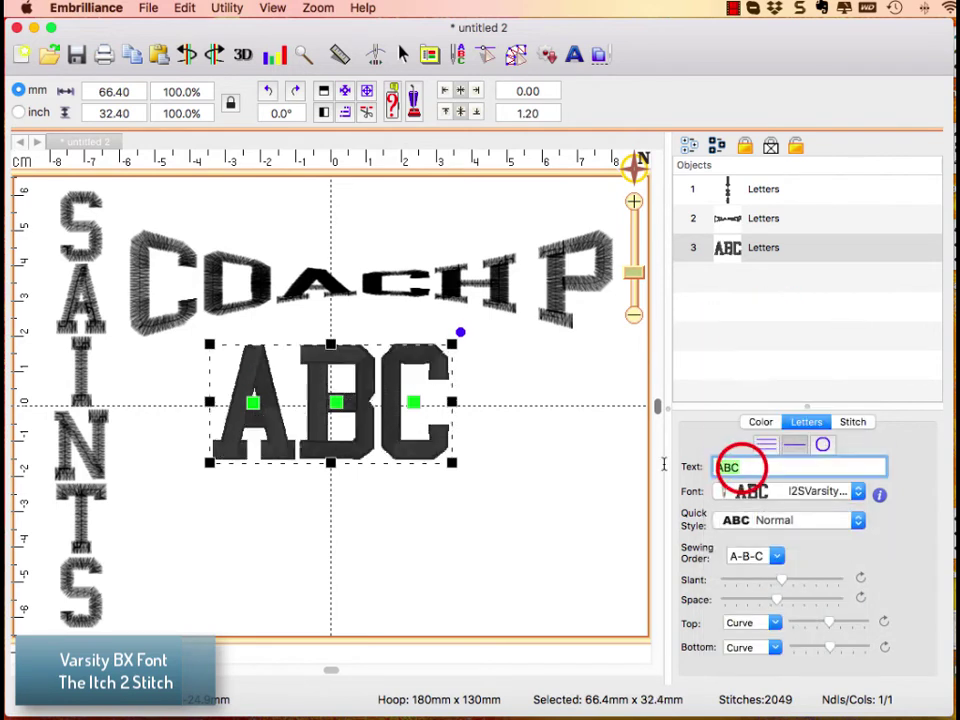
{"action": "type", "text": "20"}
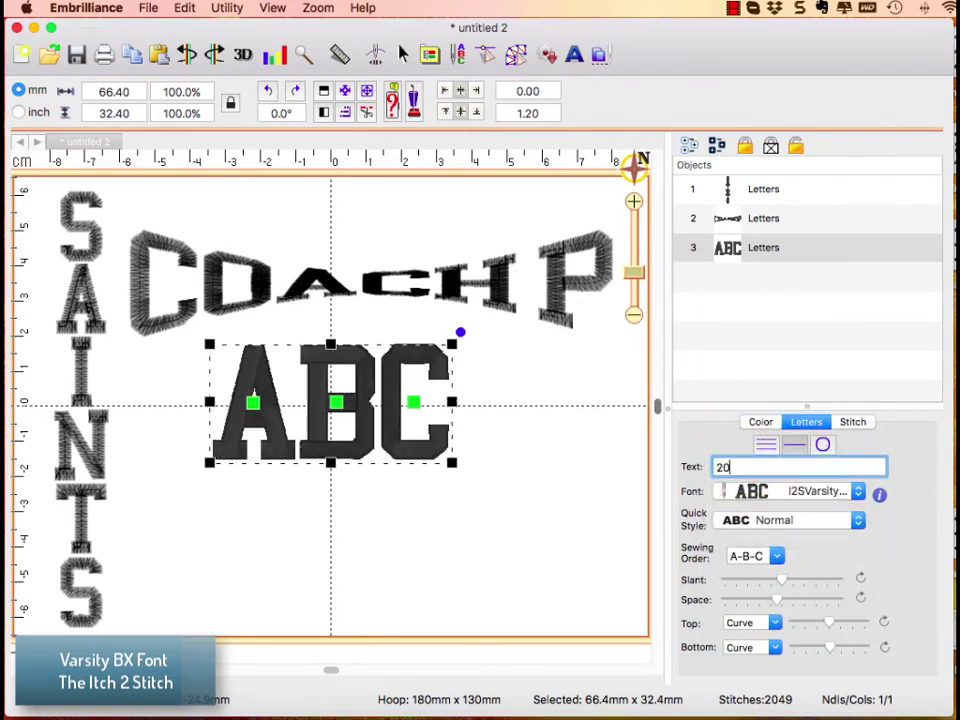
{"action": "type", "text": "18"}
{"action": "key", "text": "Return"}
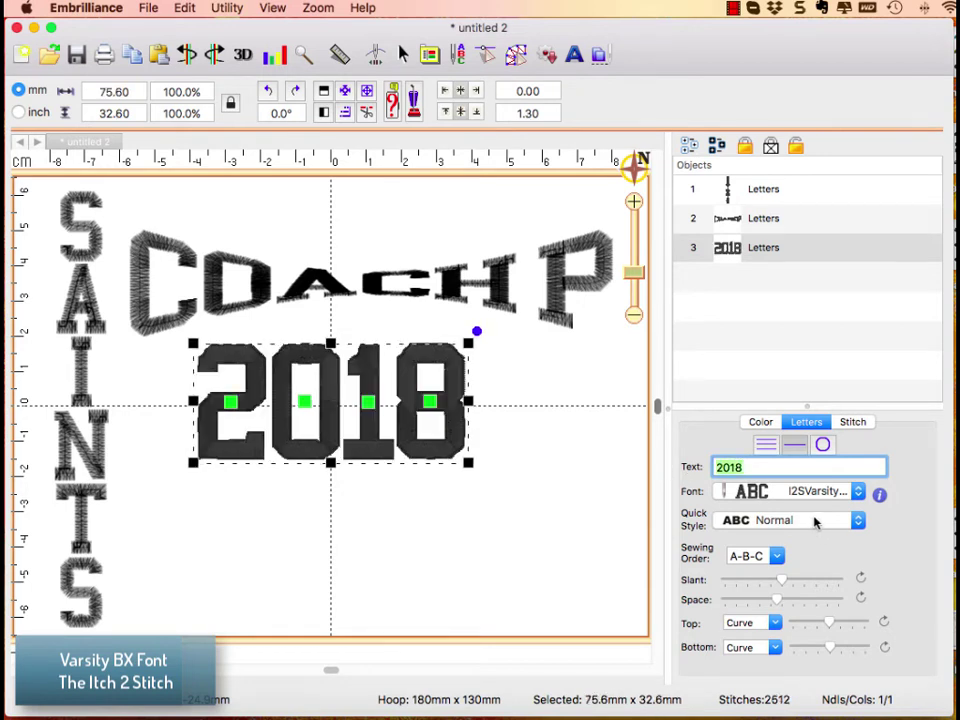
{"action": "left_click", "coordinate": [860, 598]}
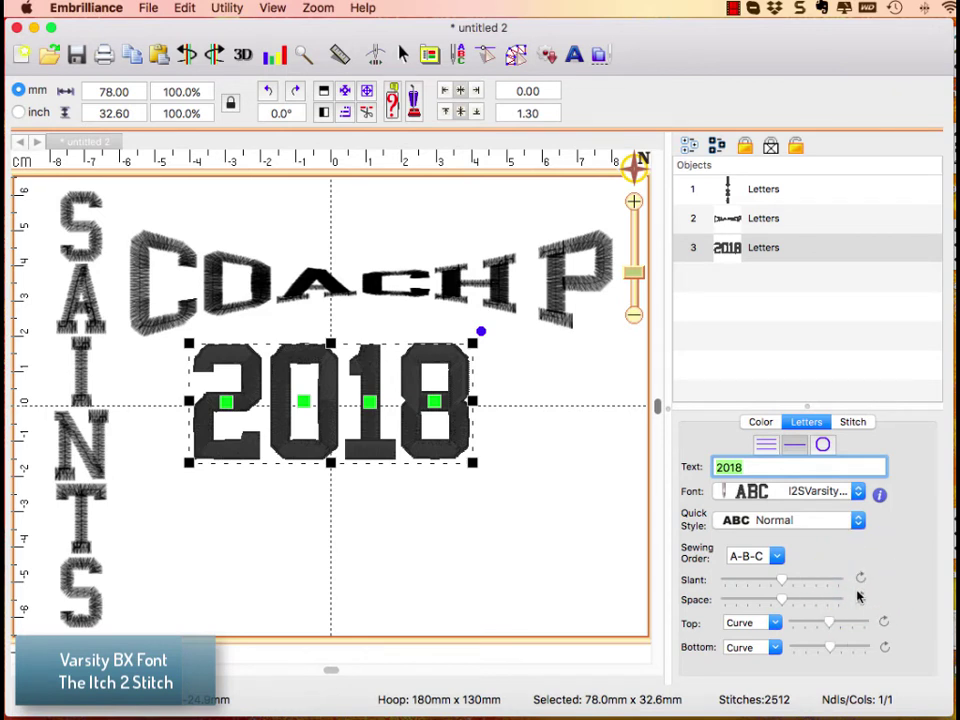
Step: Give 2018 a Bridge Top shape with a curved bottom and move it below COACH P
{"action": "left_click", "coordinate": [858, 522]}
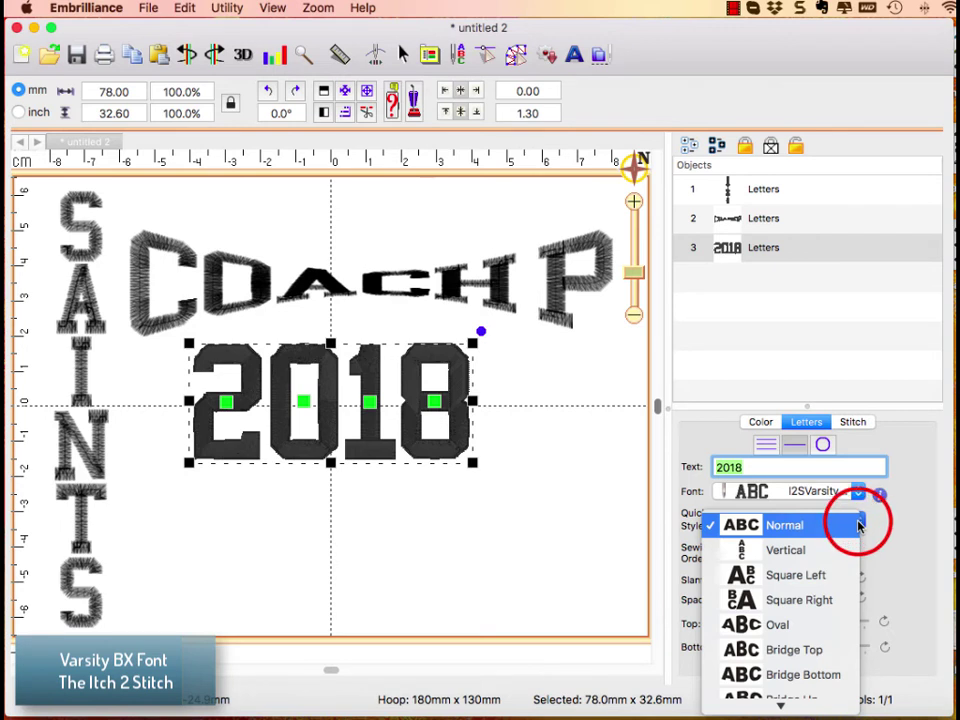
{"action": "left_click", "coordinate": [821, 651]}
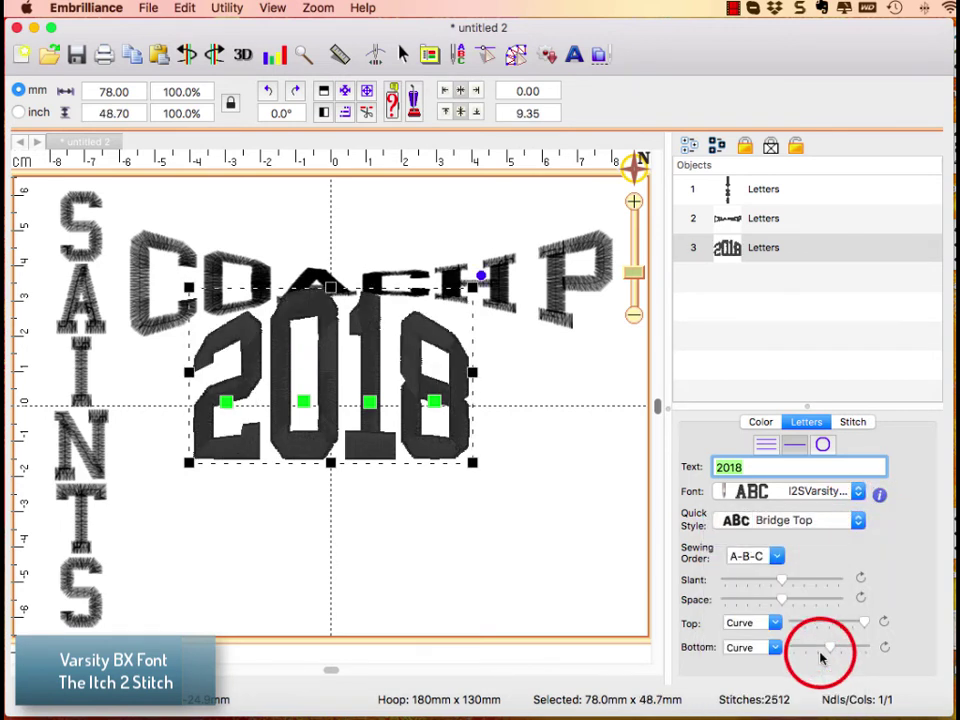
{"action": "left_click", "coordinate": [383, 450]}
{"action": "left_click_drag", "start_coordinate": [383, 450], "coordinate": [422, 524]}
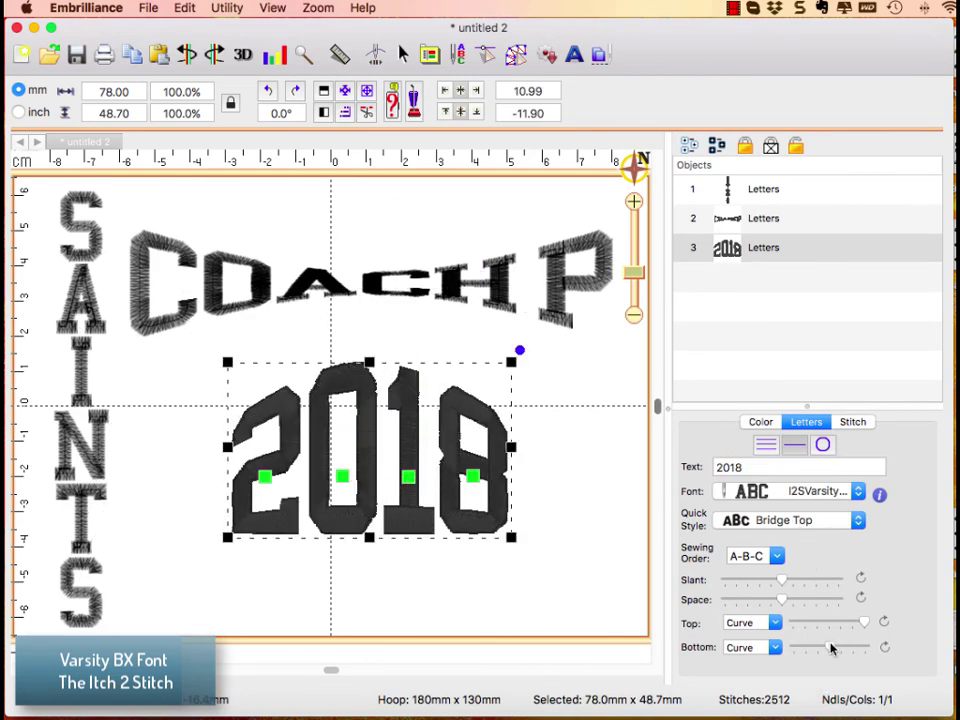
{"action": "left_click_drag", "start_coordinate": [831, 648], "coordinate": [855, 649]}
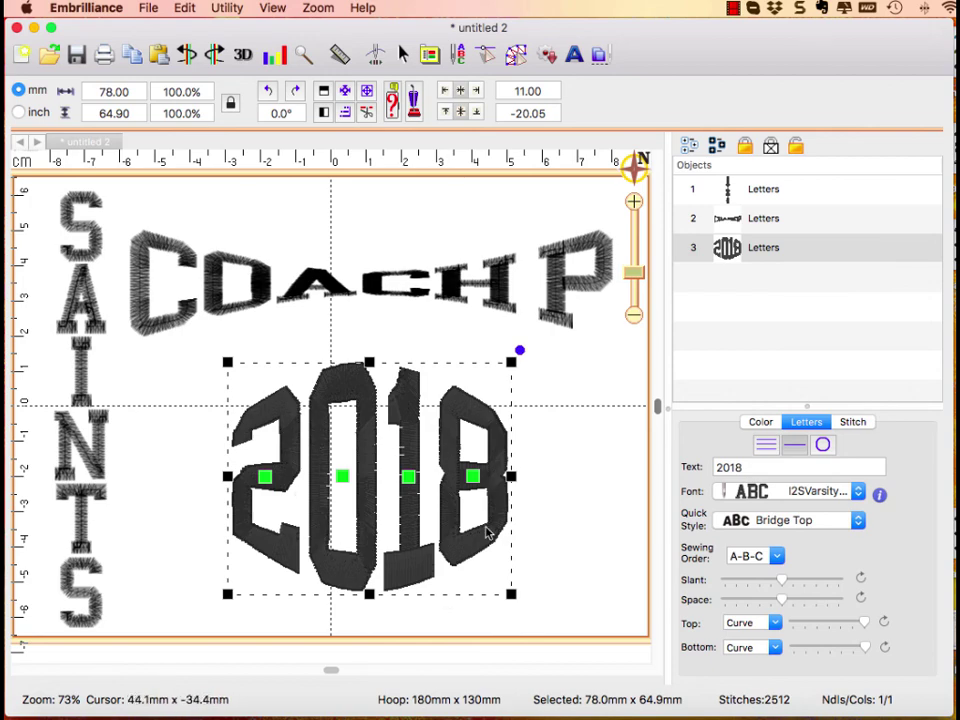
{"action": "left_click", "coordinate": [536, 531]}
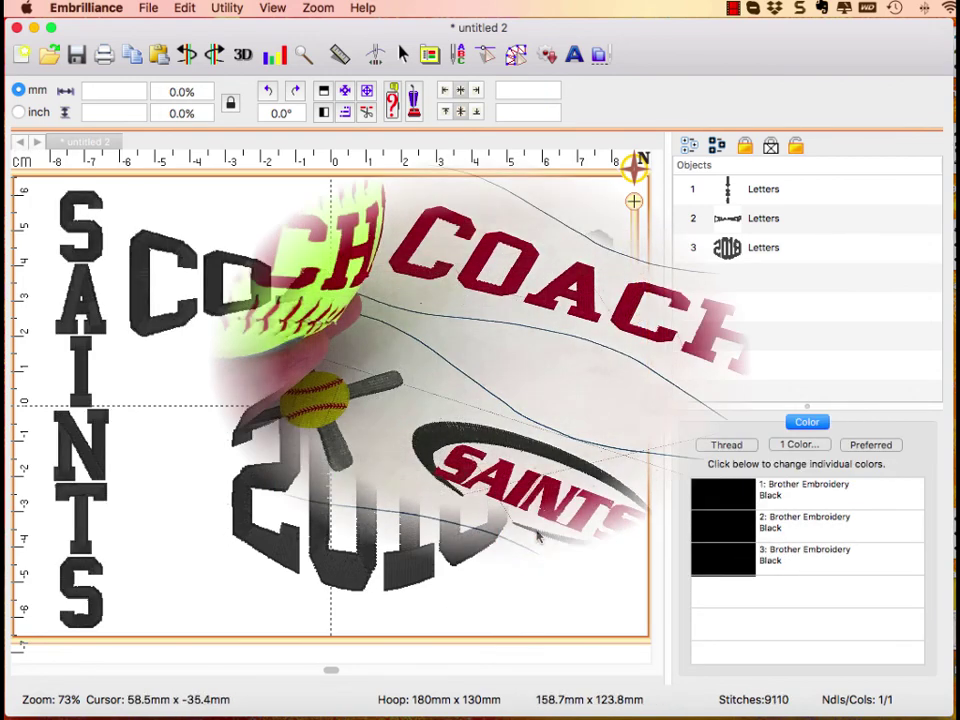